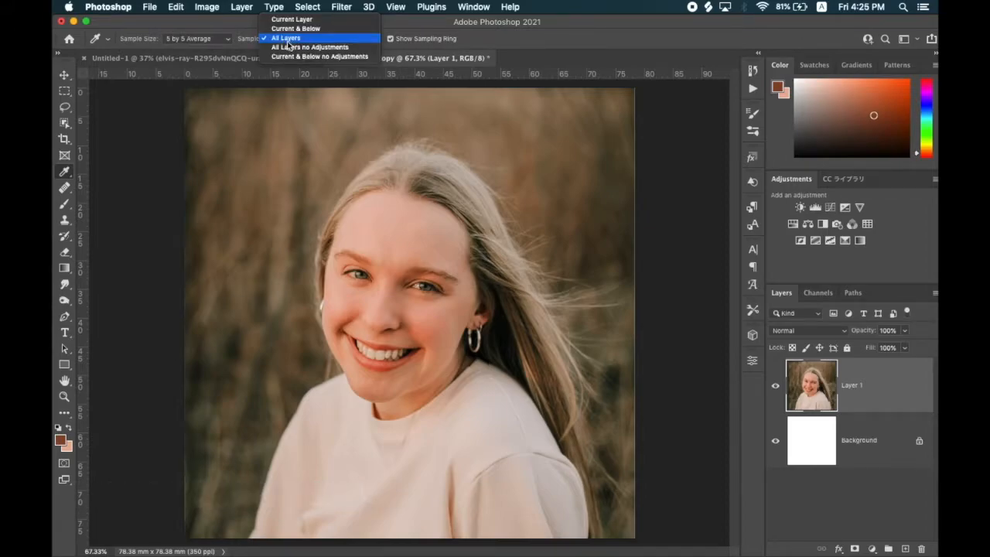
Step: Set the Eyedropper to sample all layers and add a new empty layer above the portrait for the color palette
click(287, 41)
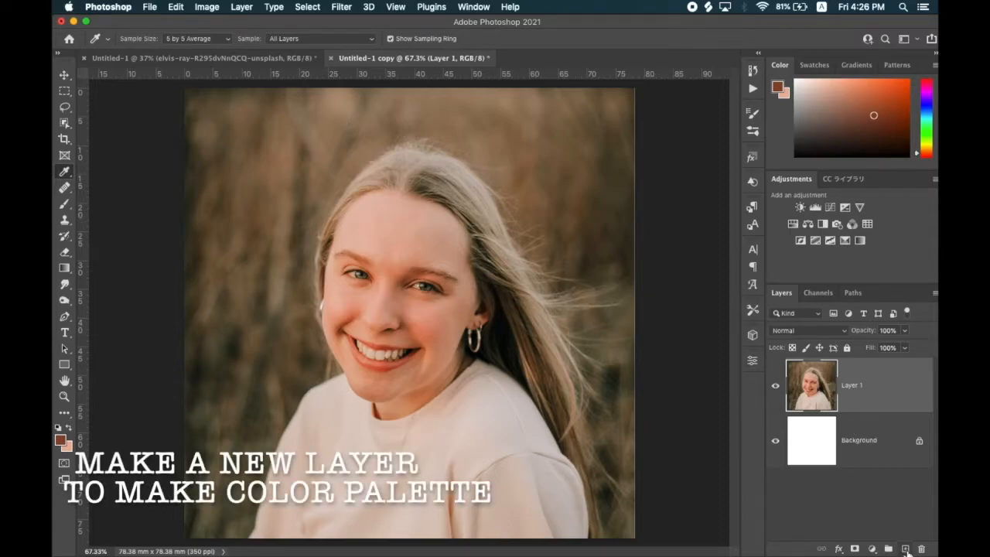
click(905, 549)
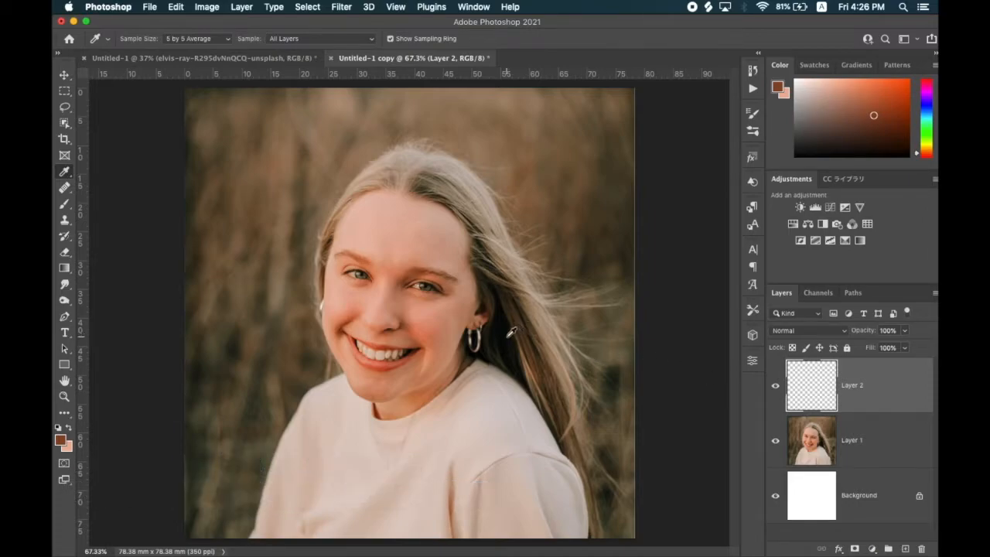
Step: Sample the darkest hair shadow beside the earring and brush a black swatch in the photo's upper-left corner on Layer 2
click(508, 330)
click(503, 333)
key(x)
click(503, 332)
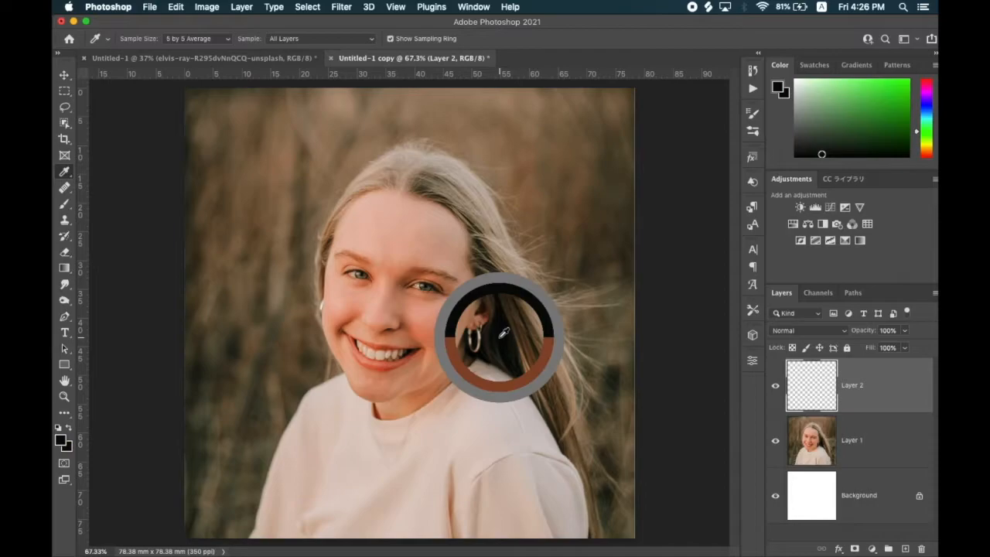
key(b)
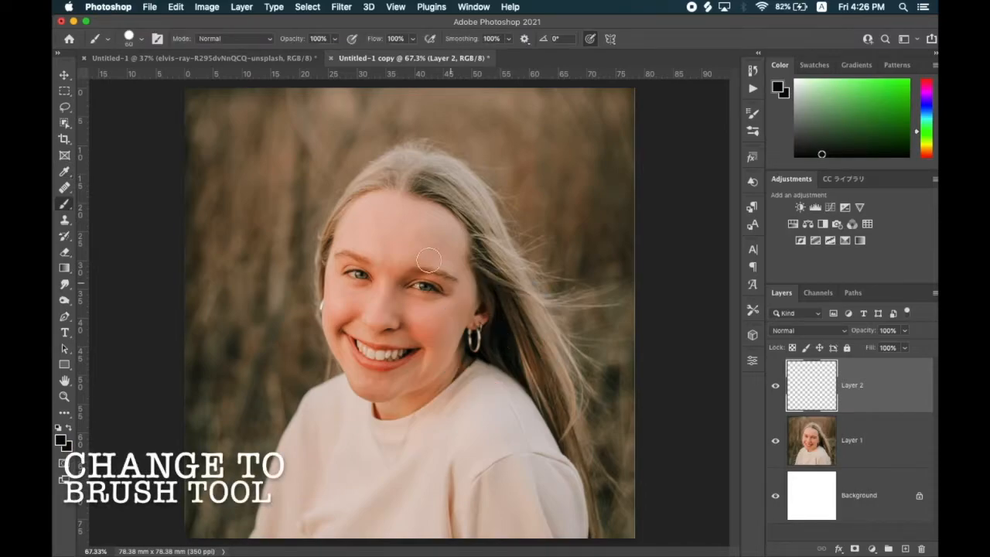
drag(210, 111, 293, 105)
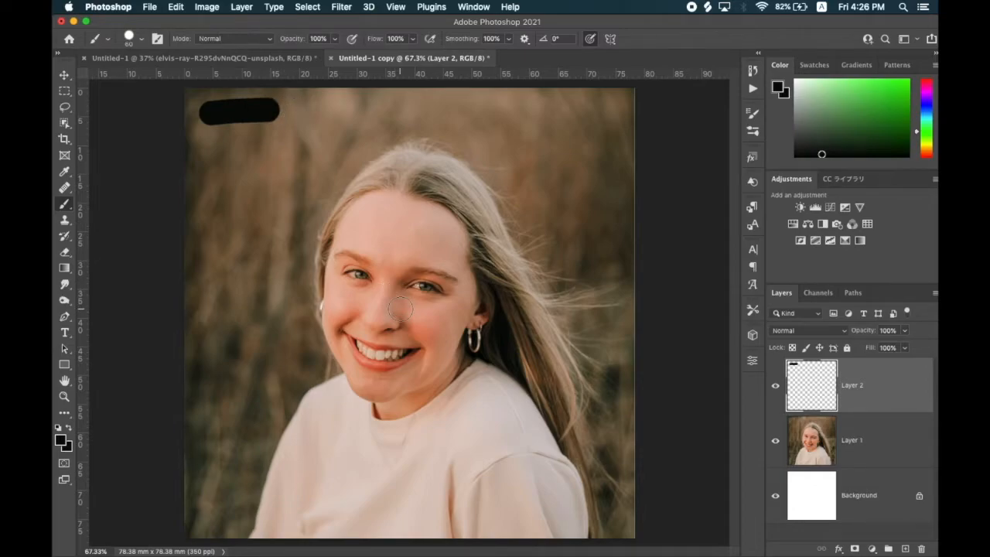
Step: Sample the skin highlight on the bridge of the nose and brush a pink swatch below the black one
click(65, 171)
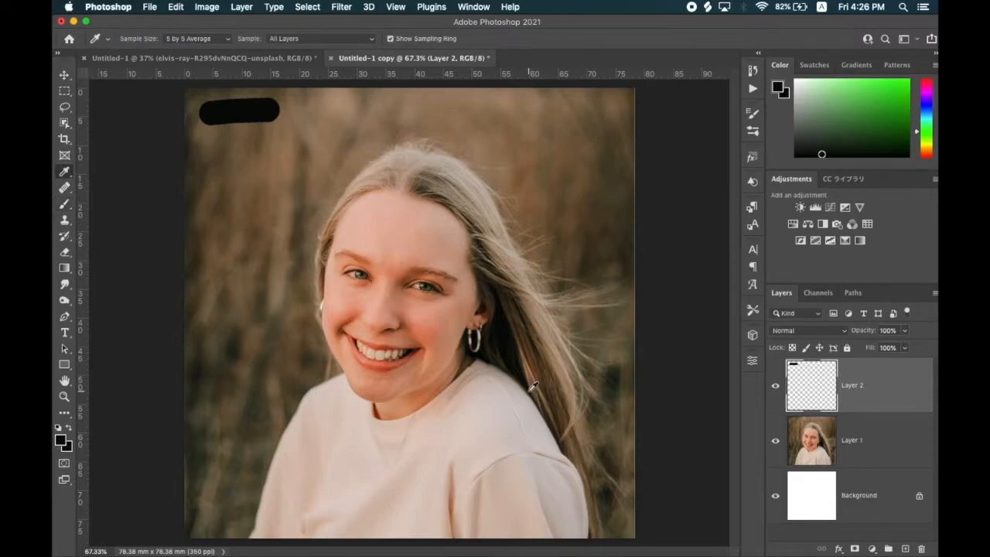
scroll(418, 273, up, 2)
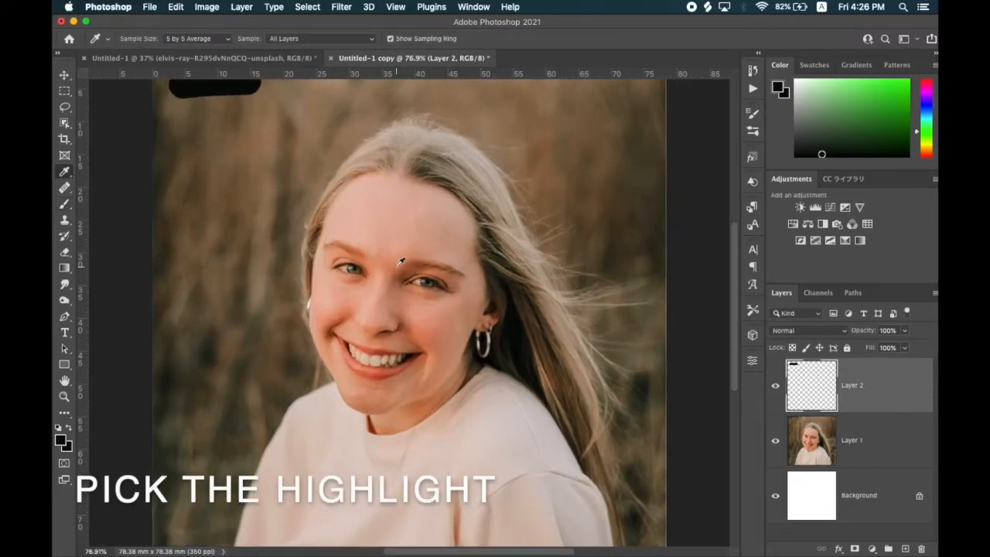
alt+click(381, 277)
key(x)
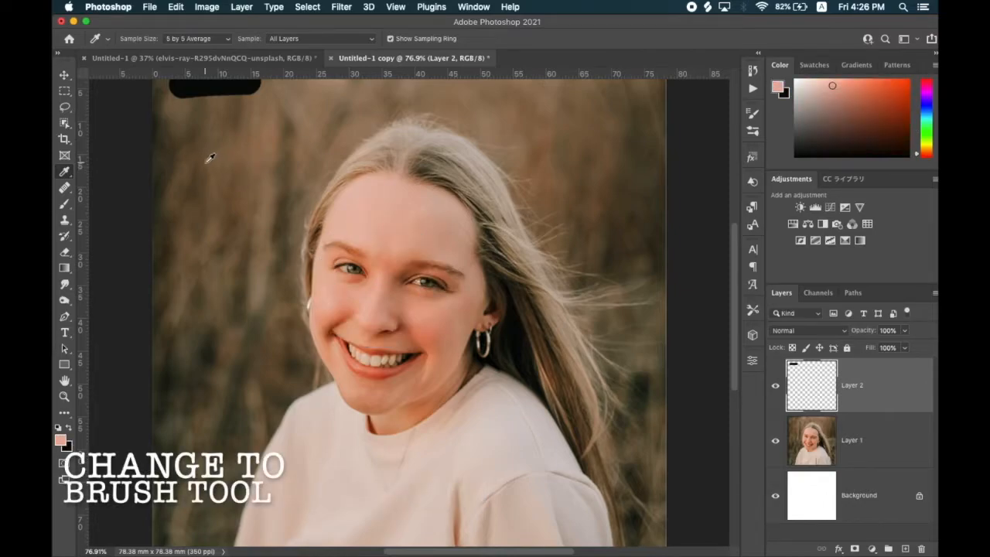
key(b)
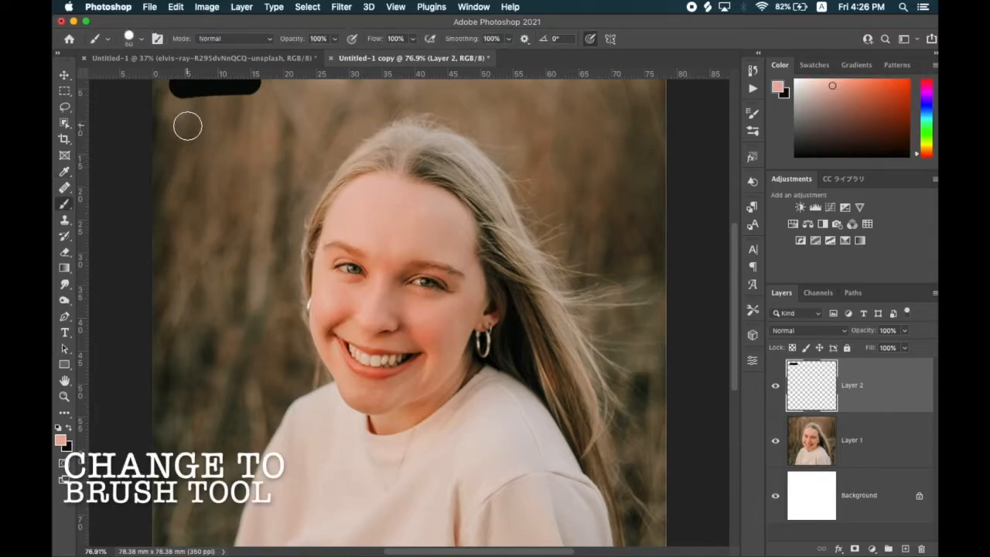
drag(186, 126, 275, 127)
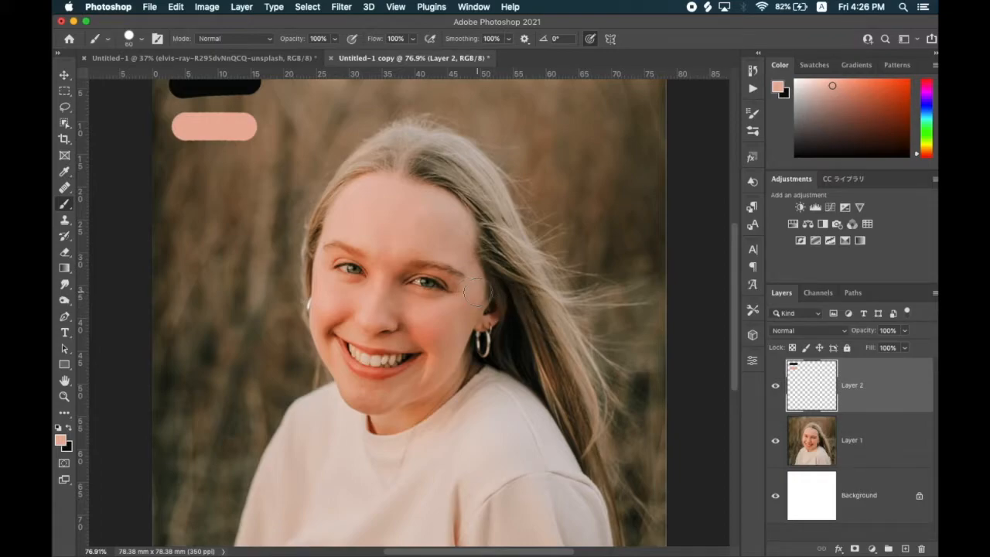
Step: Select the midtones of Layer 1 with Color Range
click(812, 445)
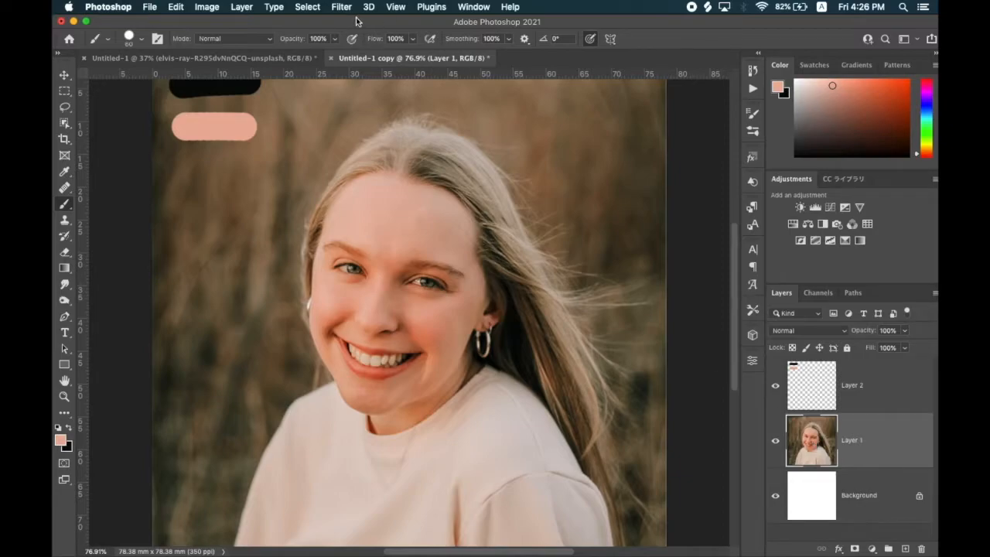
click(309, 7)
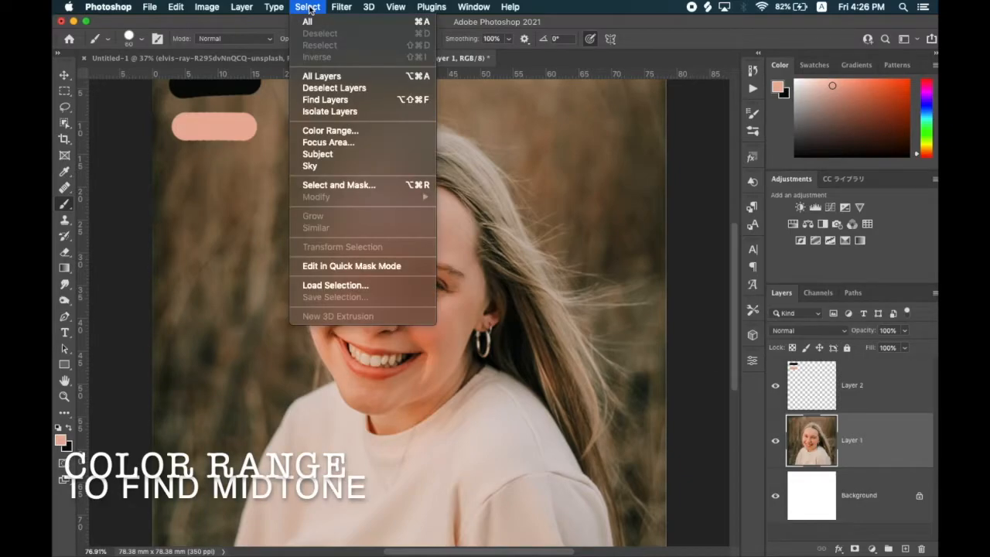
click(330, 131)
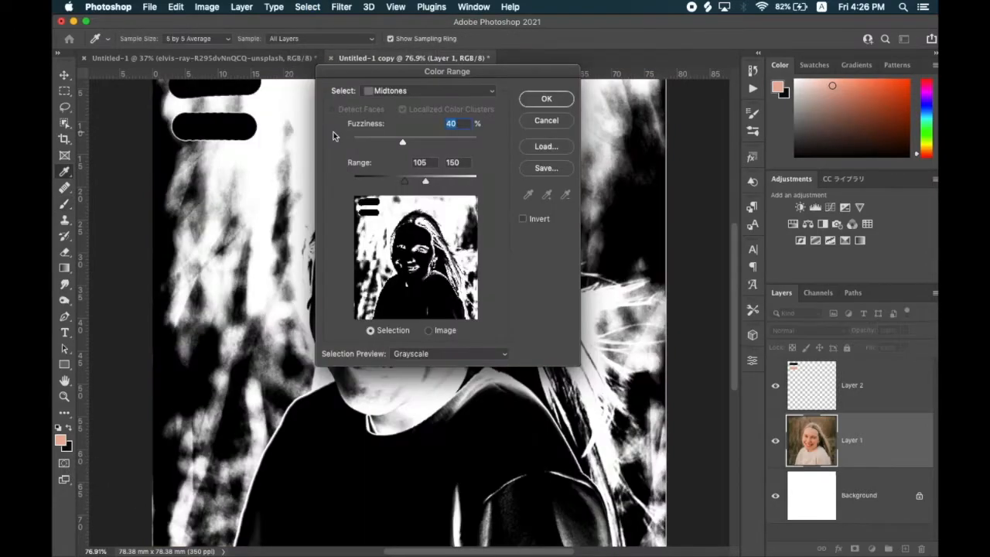
click(398, 92)
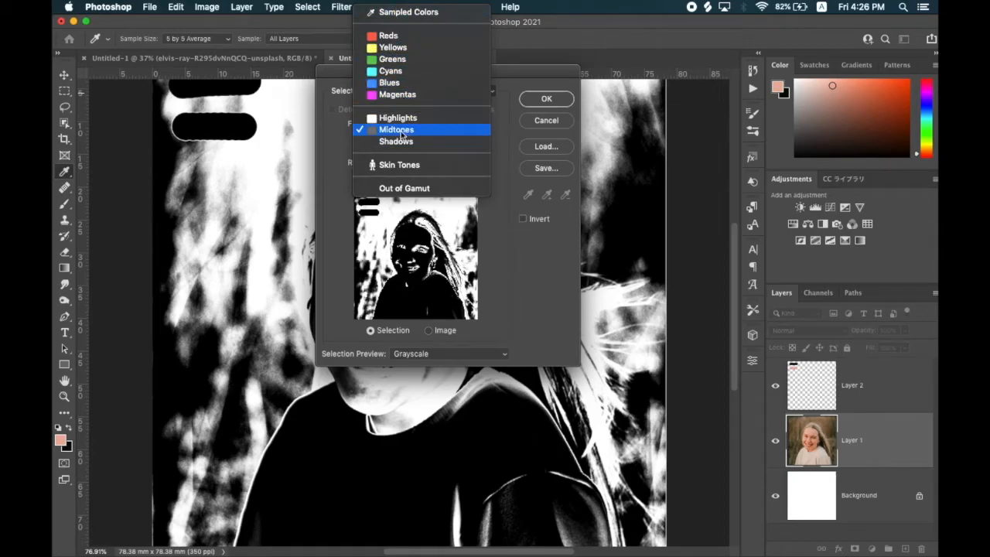
click(403, 131)
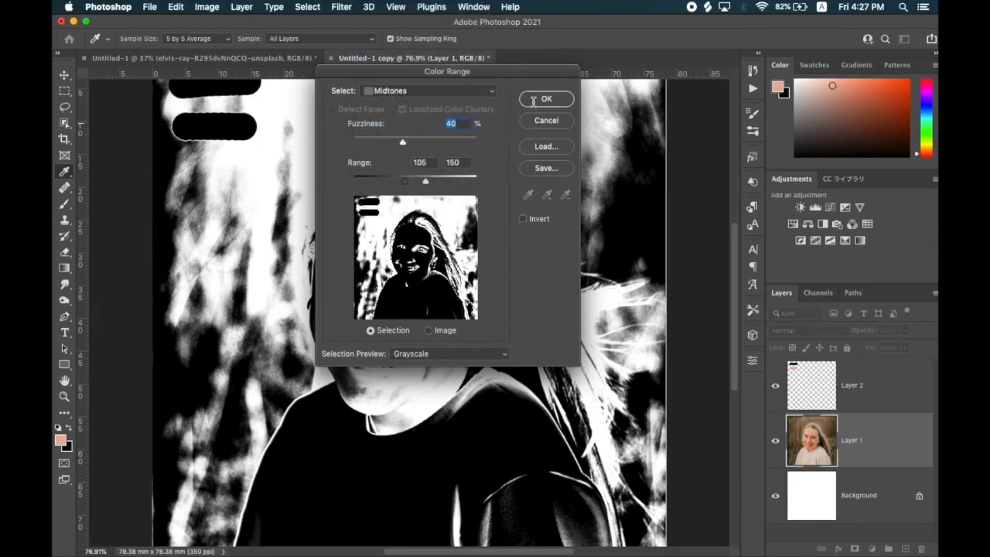
click(532, 101)
Step: Copy the selected midtones to a new layer and hide Layer 1
key(b)
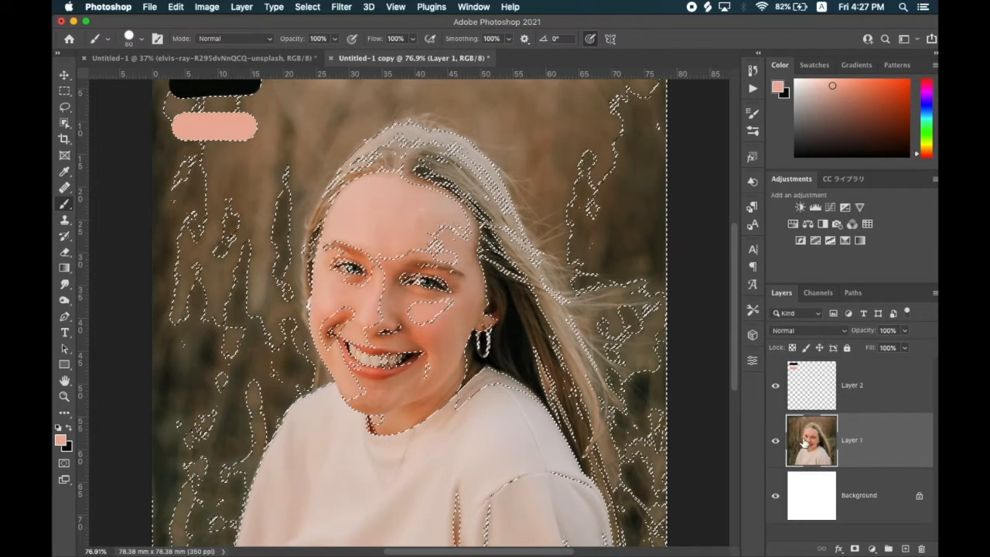
key(super+j)
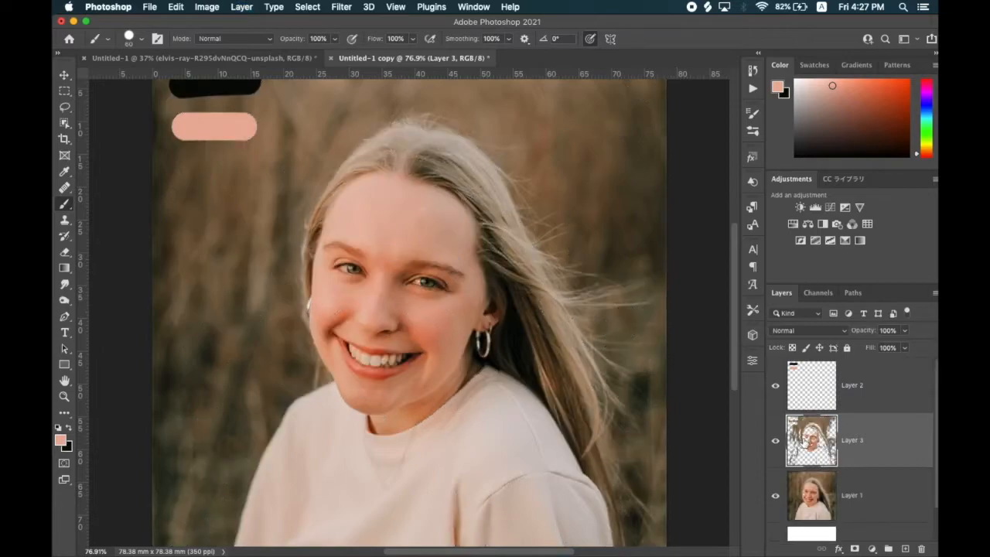
click(776, 495)
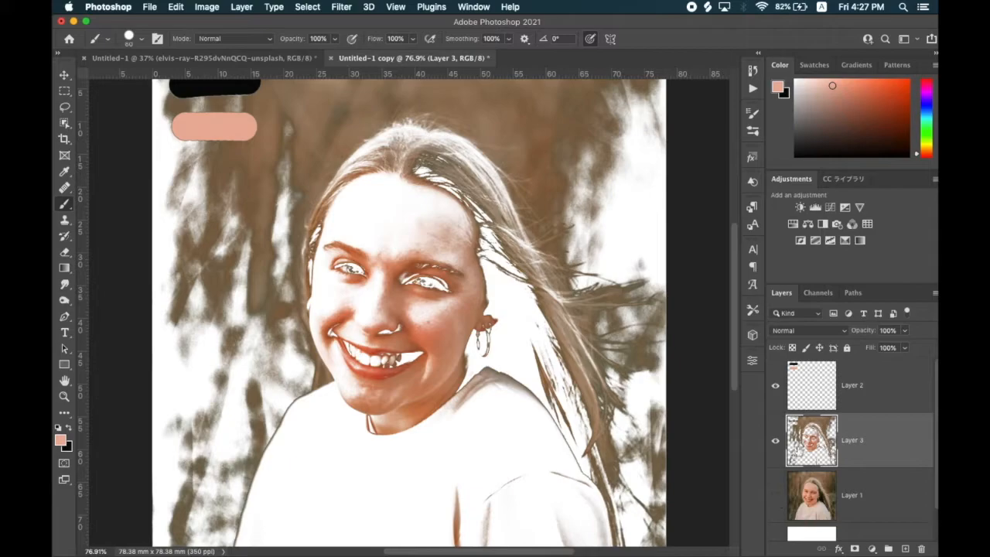
Step: Apply the Average blur filter to the midtone copy on Layer 3
key(i)
scroll(388, 290, up, 3)
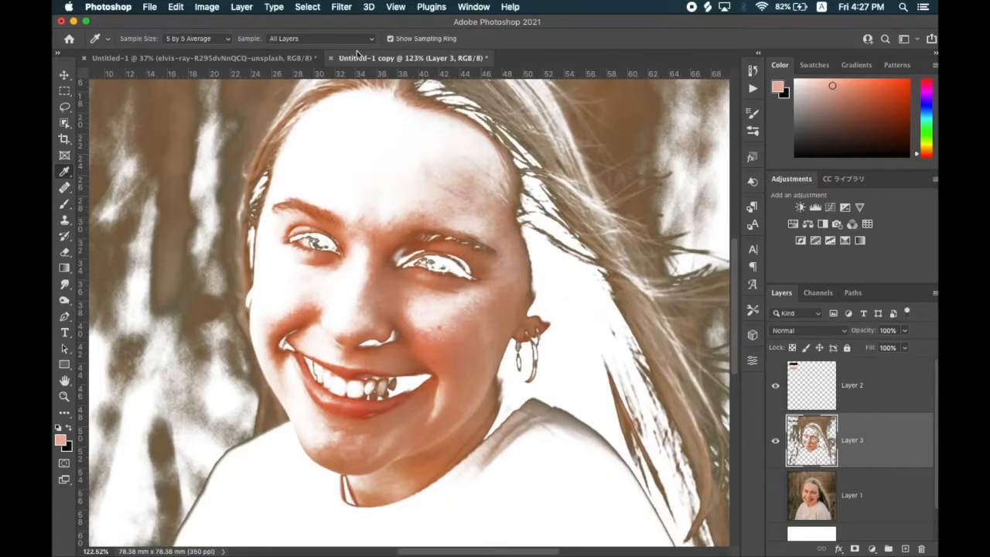
click(338, 6)
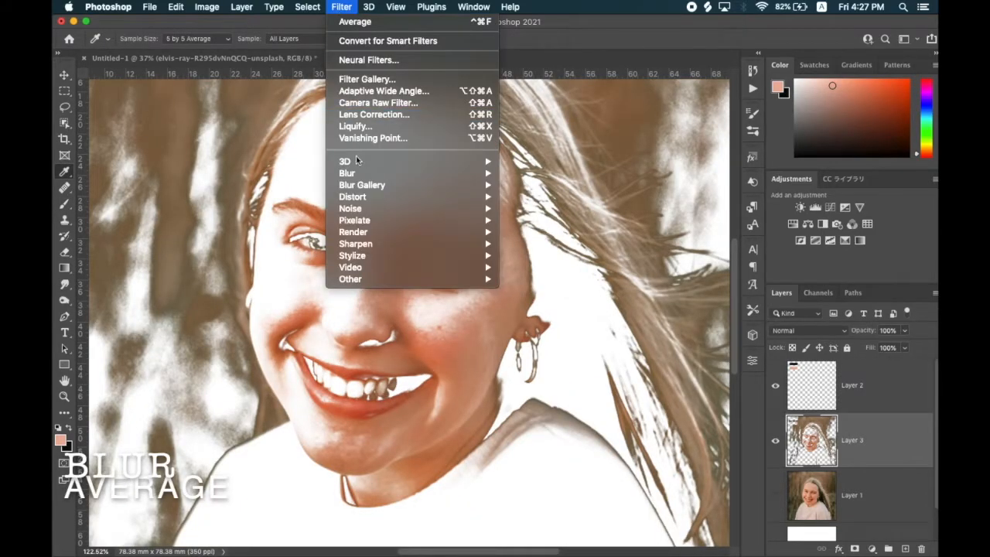
mouse_move(359, 184)
click(528, 171)
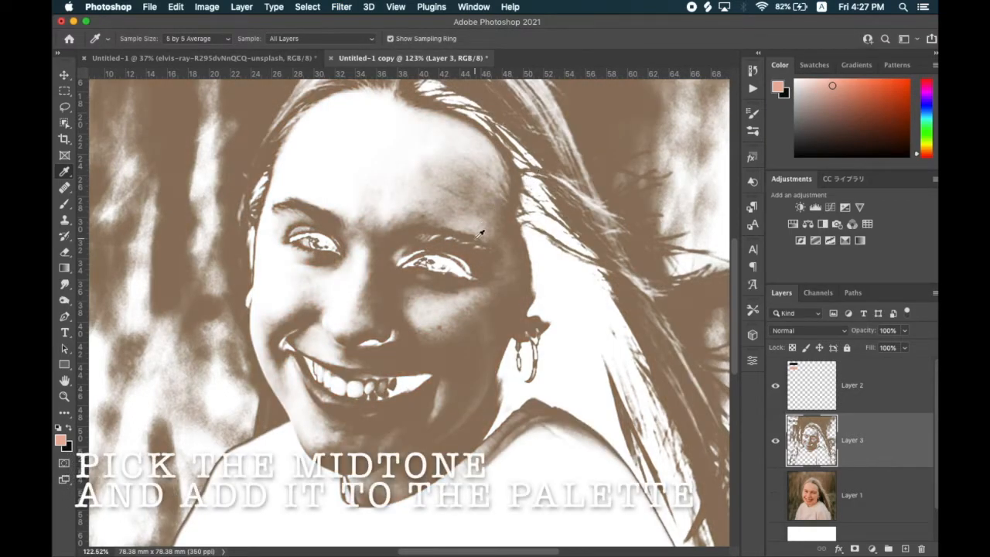
Step: Sample the averaged midtone brown, brush its swatch below the pink one on Layer 2, and hide Layer 3
scroll(480, 232, down, 4)
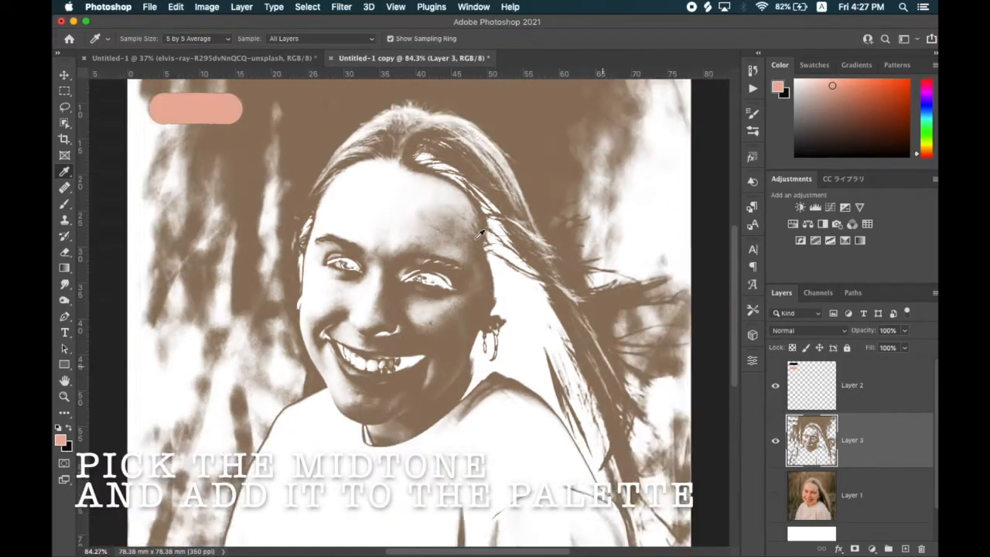
click(397, 304)
click(636, 337)
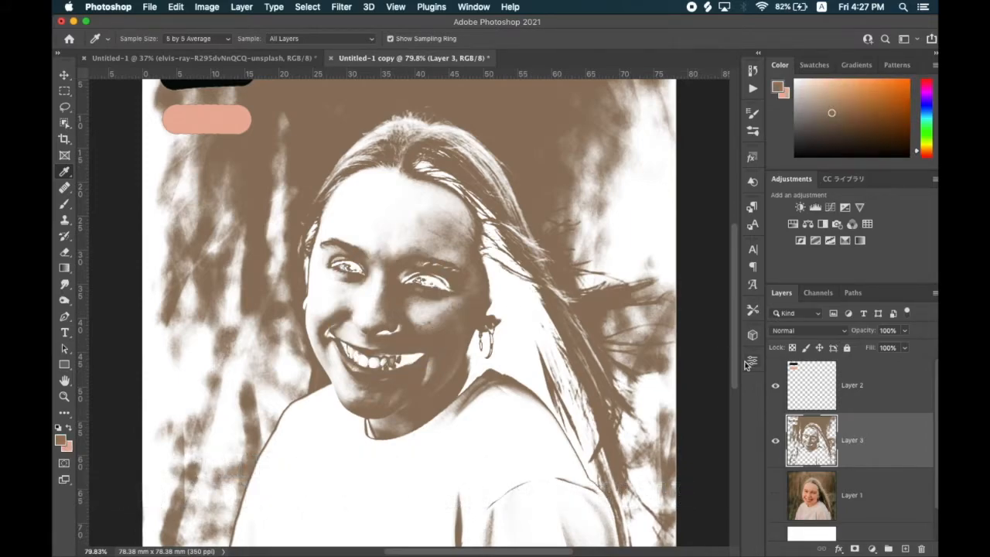
click(822, 402)
key(b)
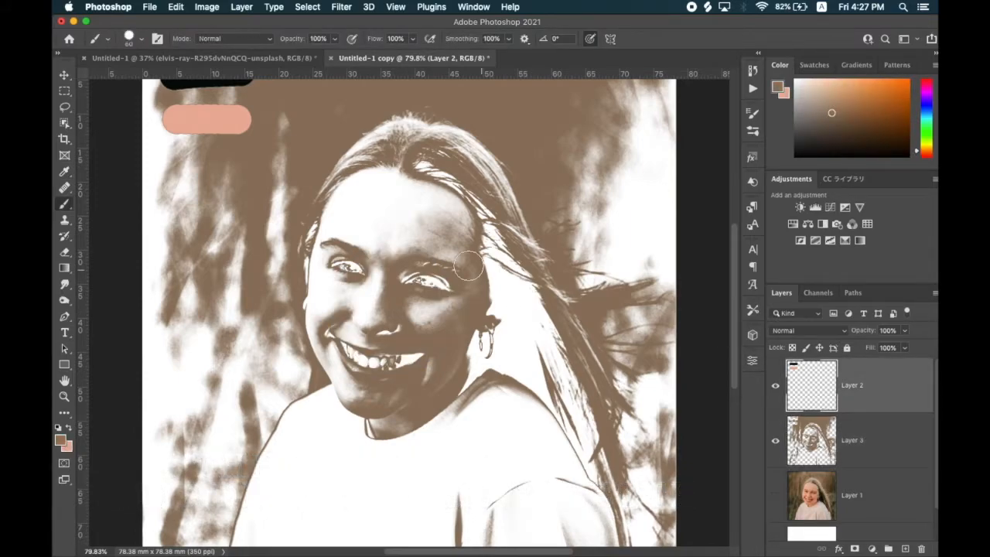
drag(172, 168, 240, 169)
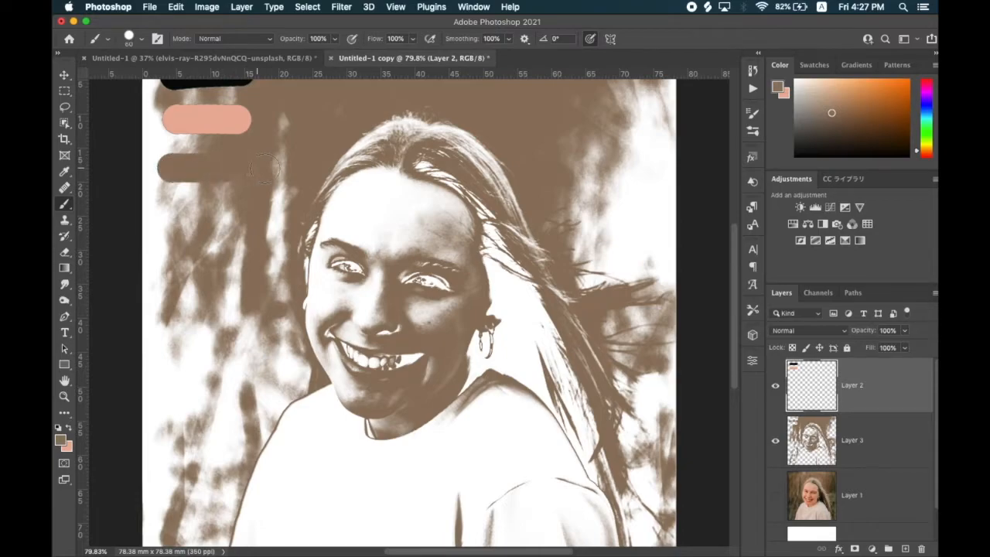
click(774, 440)
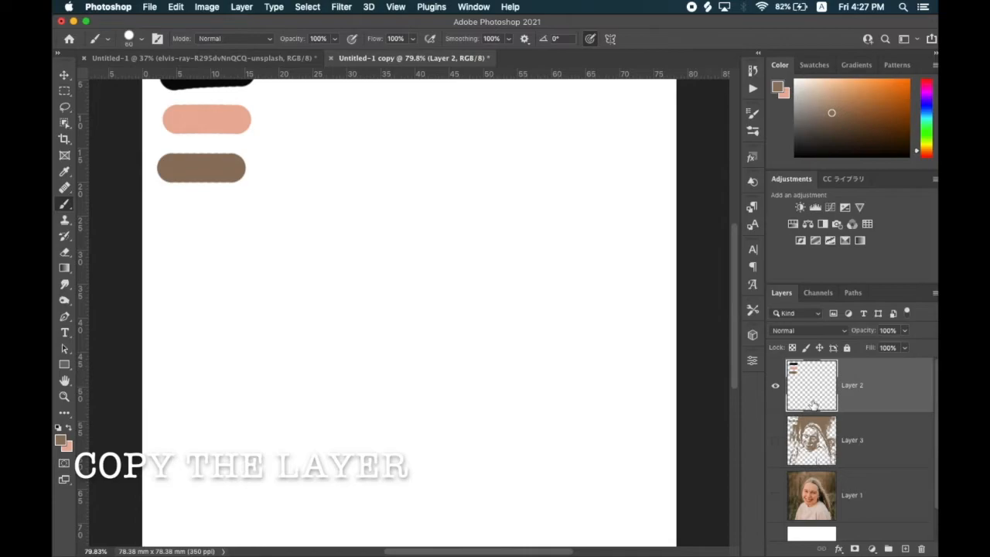
Step: Copy the palette layer into the Untitled-1 portrait document and place the swatches in the photo's upper-left corner
scroll(525, 365, down, 3)
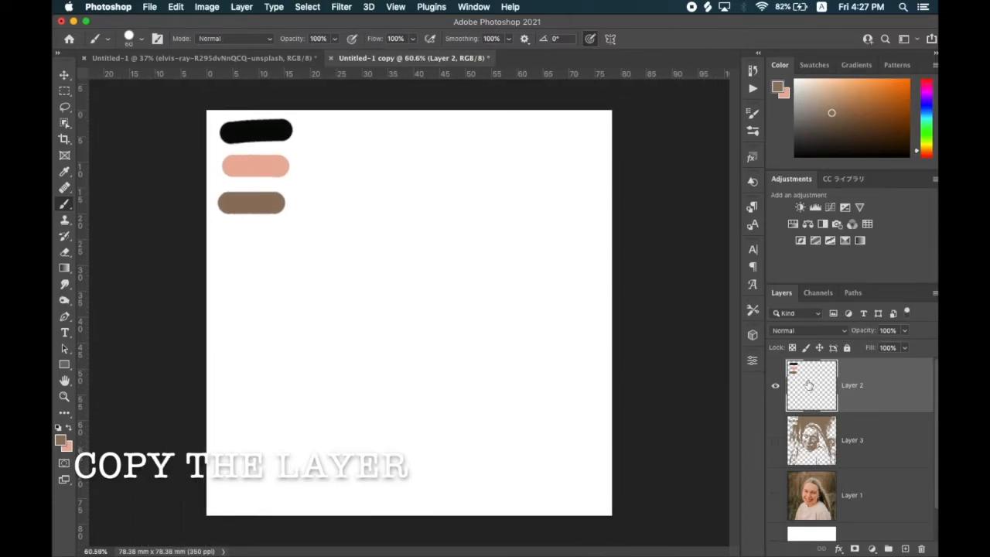
click(276, 60)
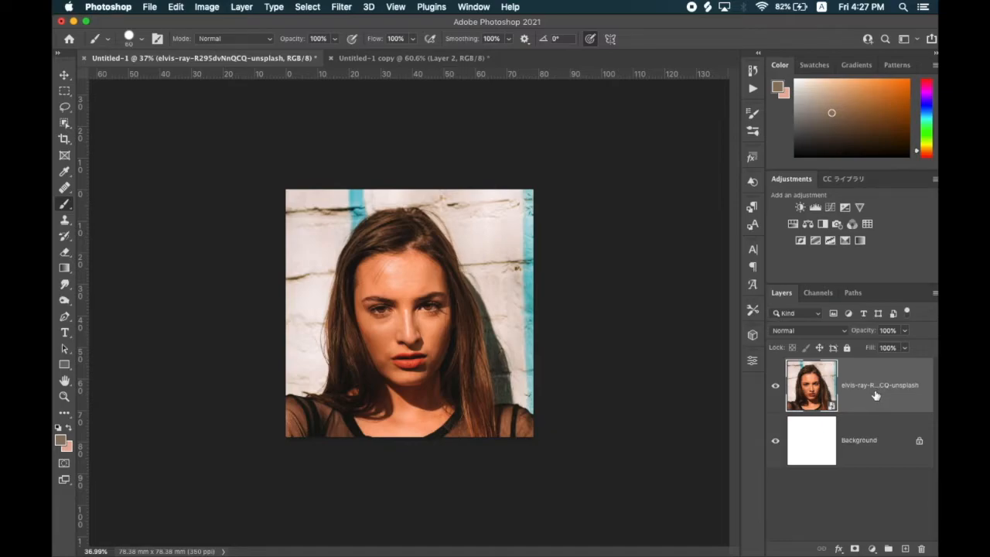
key(cmd+v)
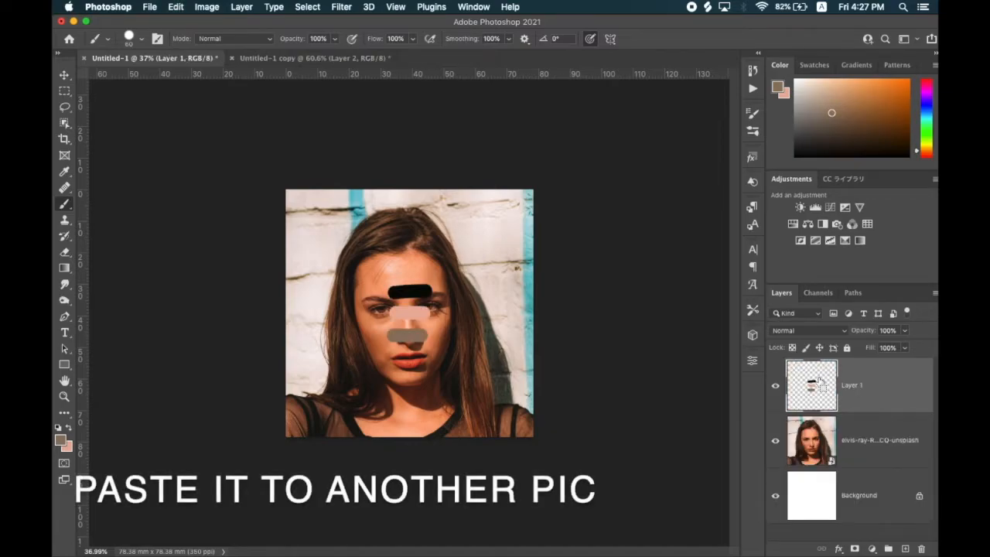
key(cmd+t)
mouse_move(414, 316)
mouse_down()
mouse_move(351, 241)
mouse_move(314, 226)
mouse_up()
Step: Add a Curves adjustment layer directly above the elvis-ray portrait layer
click(877, 437)
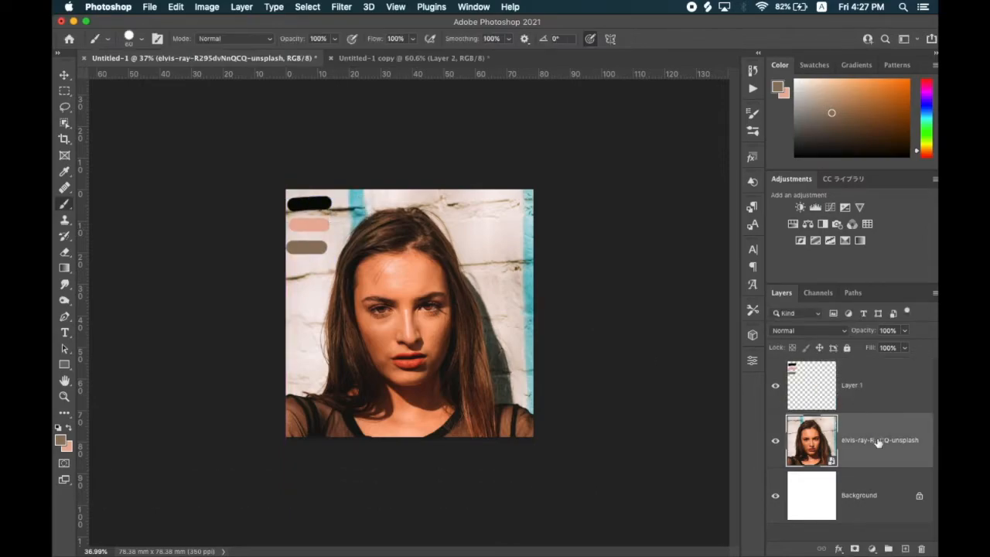
click(871, 548)
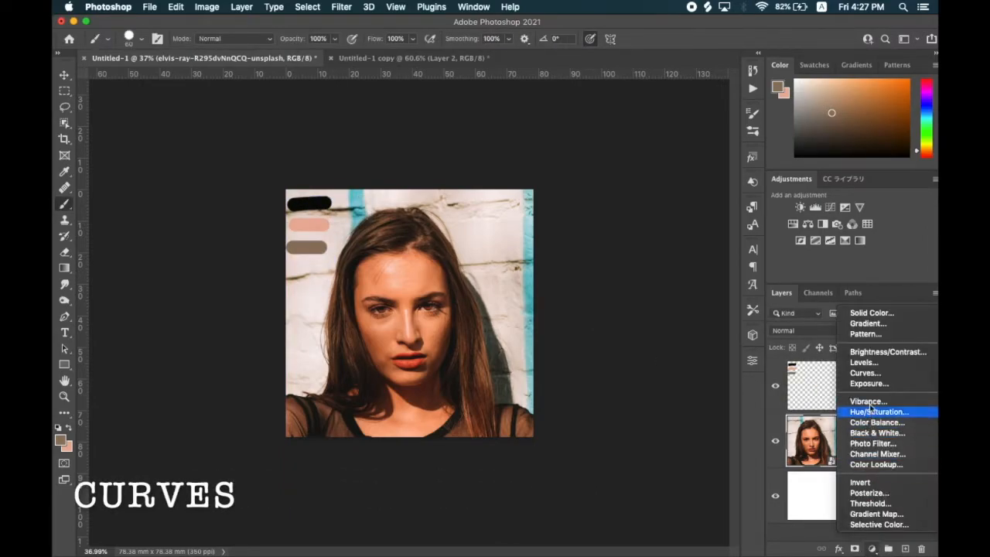
click(868, 373)
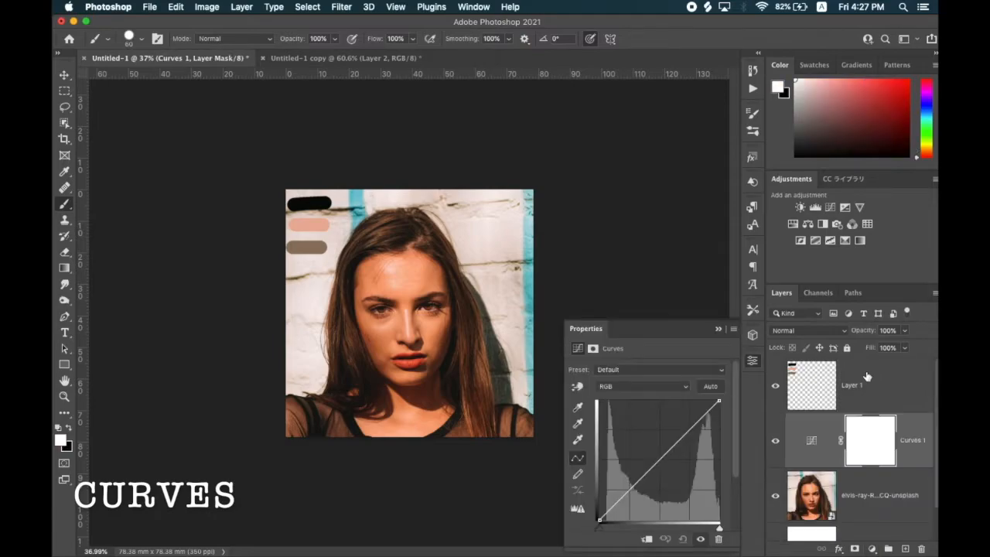
Step: Set the Curves target shadow color from the black swatch without saving it as default, and apply it to the darkest hair beside the neck
double_click(576, 407)
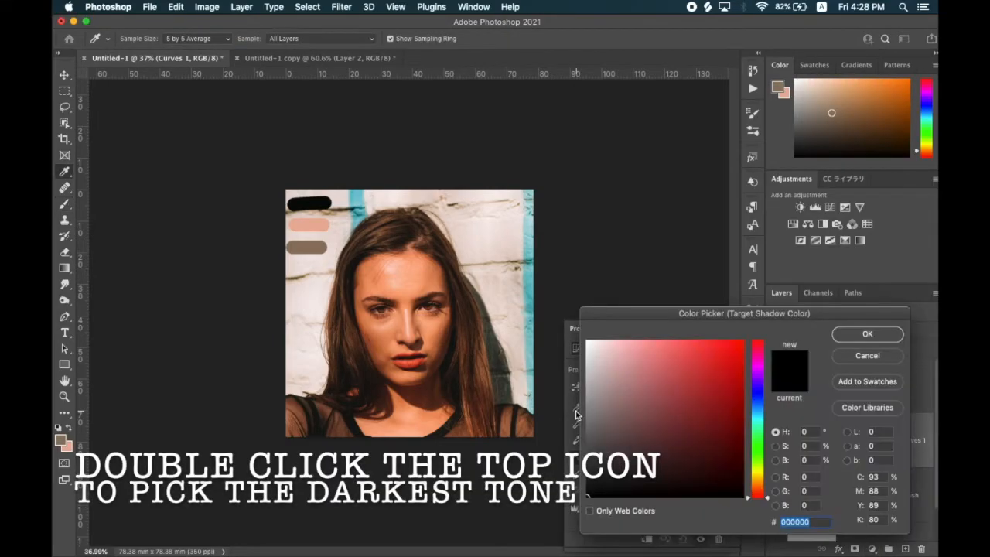
click(320, 202)
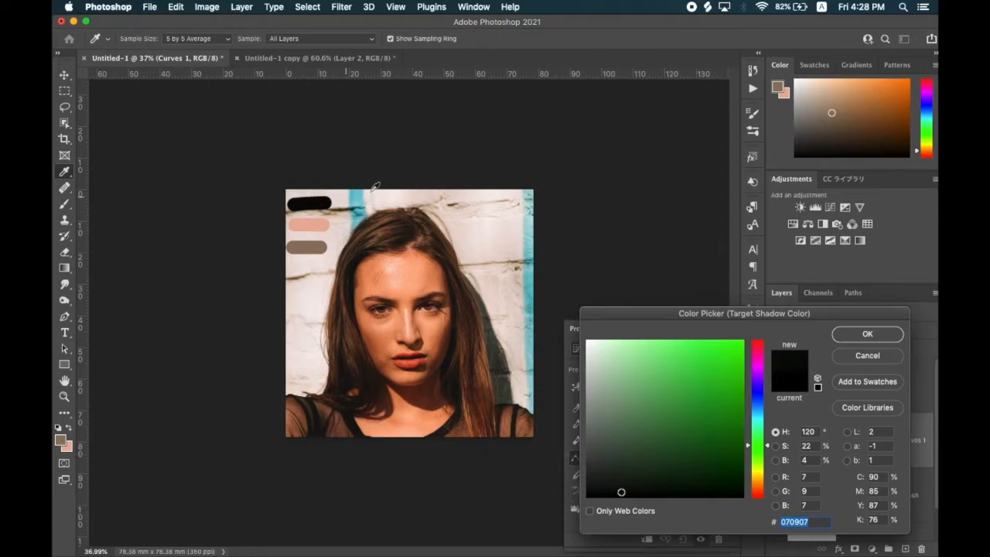
click(876, 337)
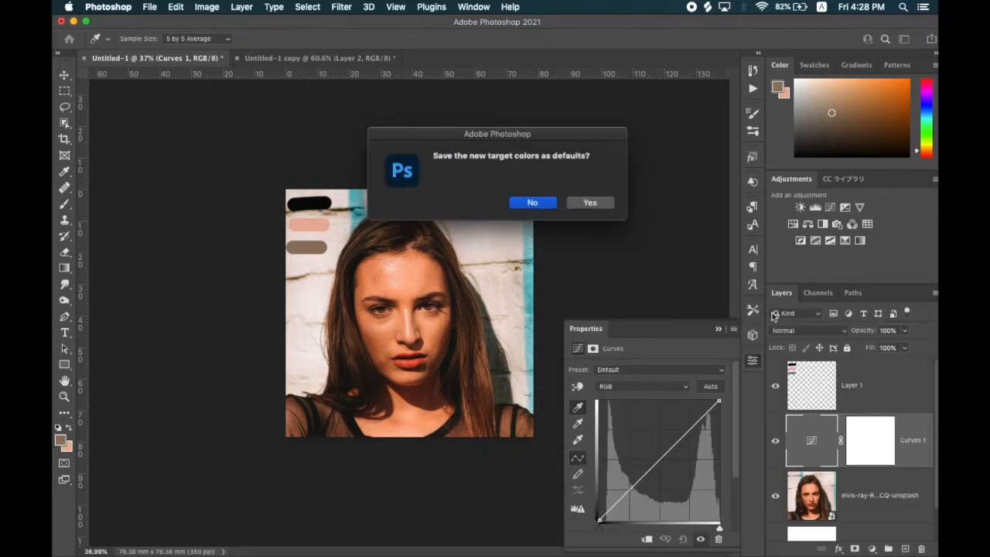
click(532, 202)
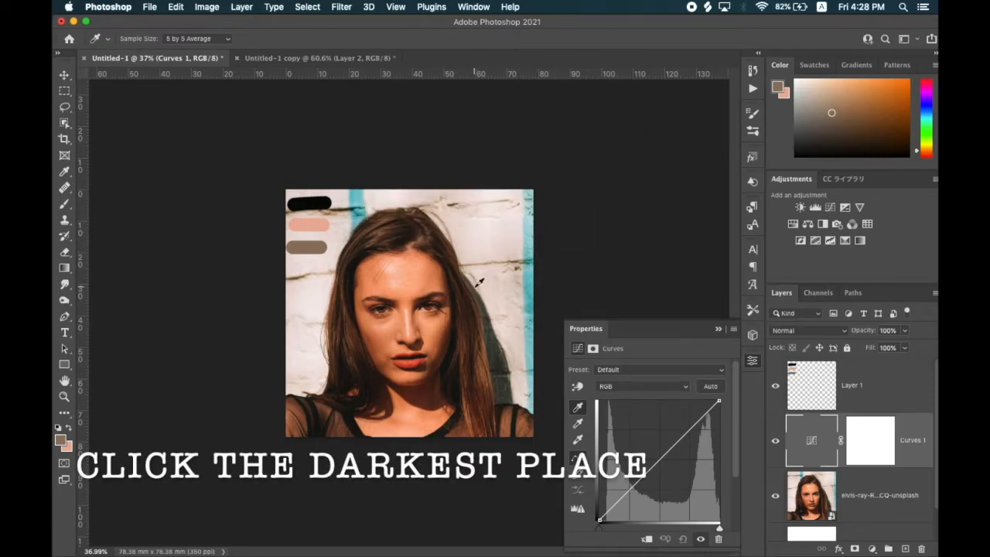
scroll(468, 307, up, 3)
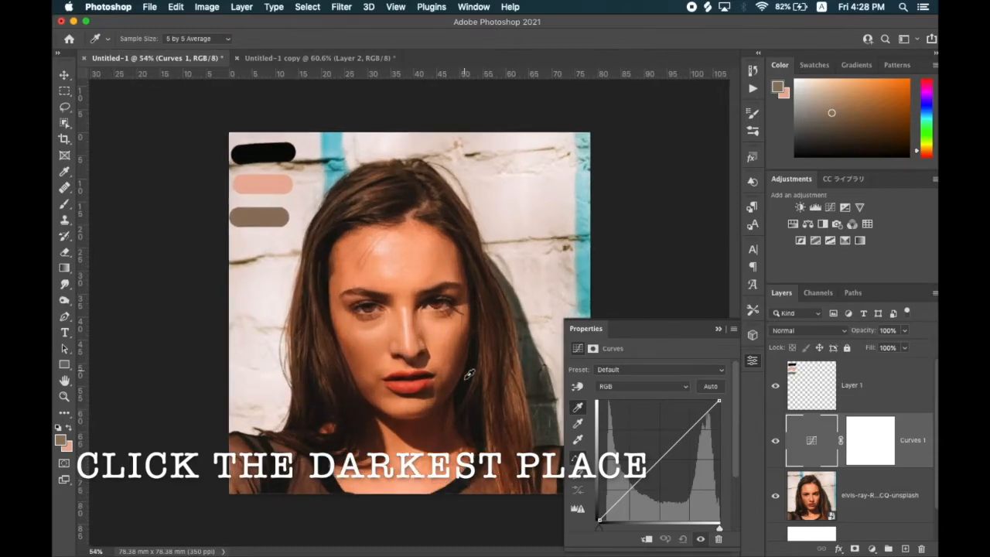
click(478, 423)
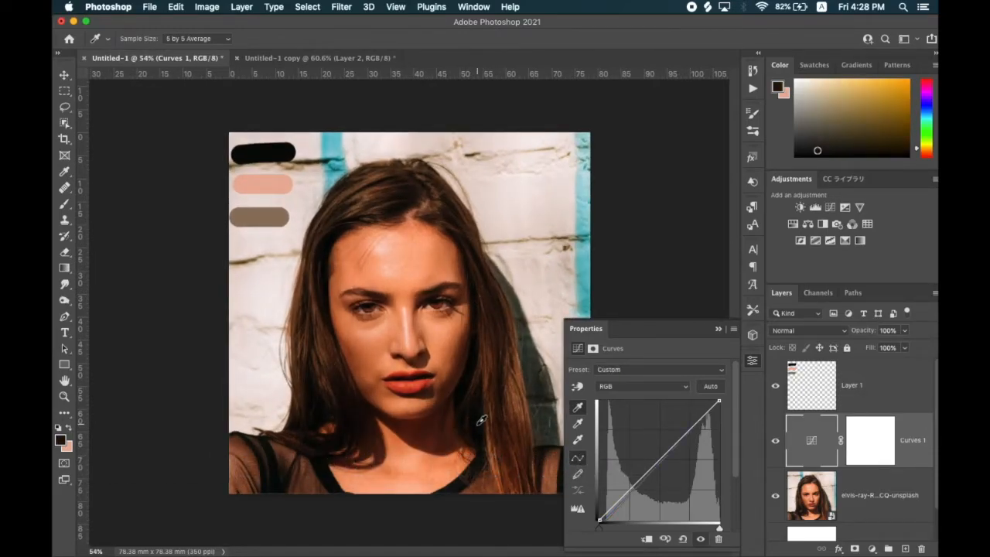
Step: Set the Curves target highlight color from the pink swatch without saving it as default, and apply it to the bright upper bridge of the nose
double_click(577, 440)
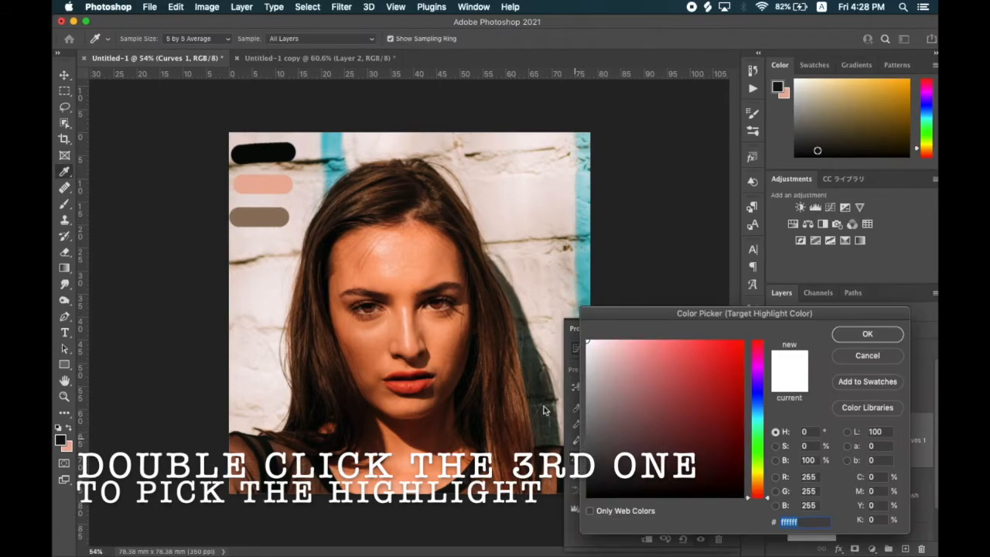
click(264, 182)
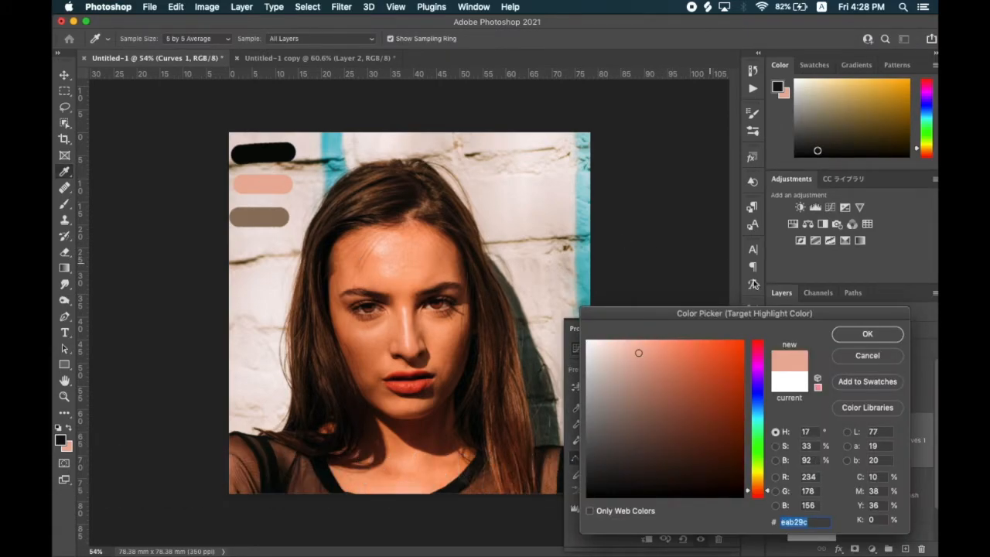
click(862, 341)
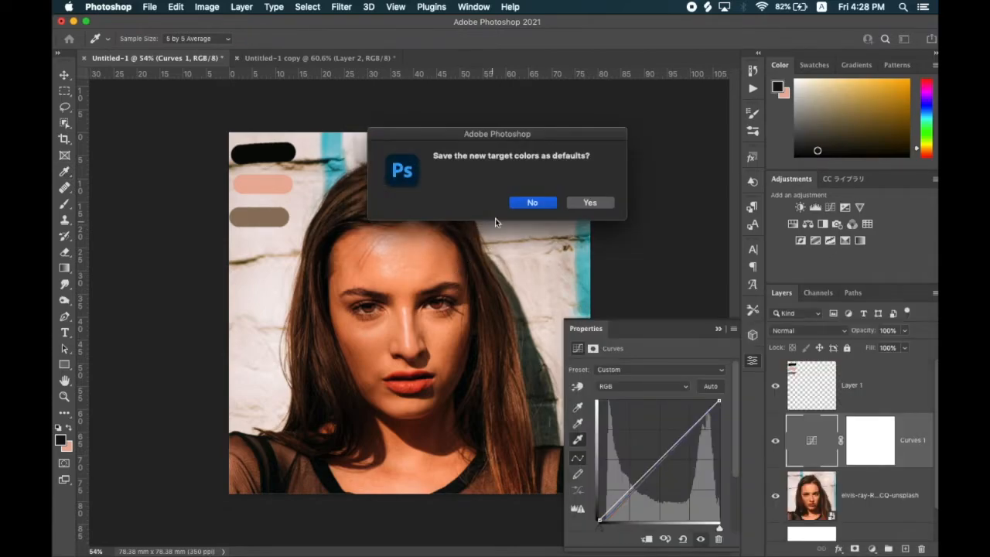
click(532, 203)
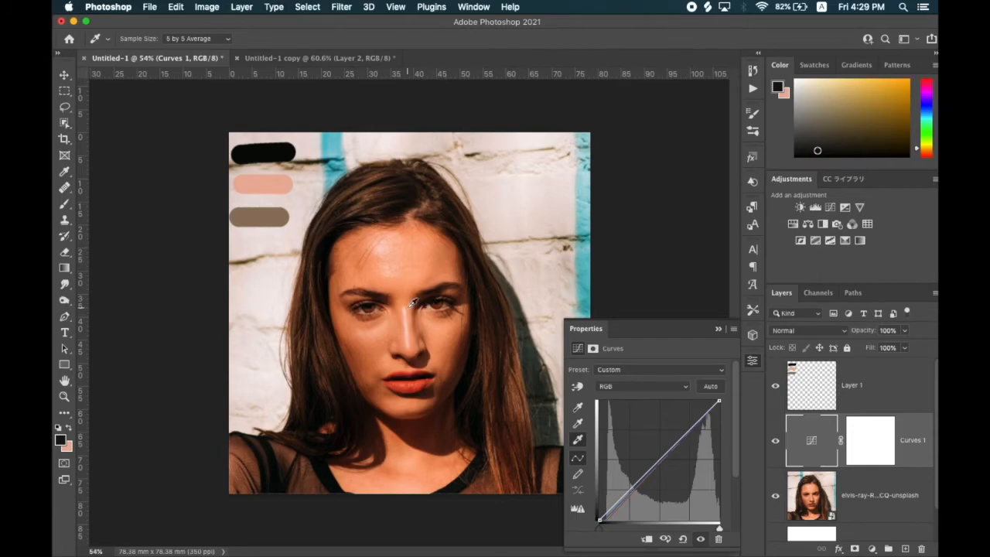
scroll(416, 306, up, 3)
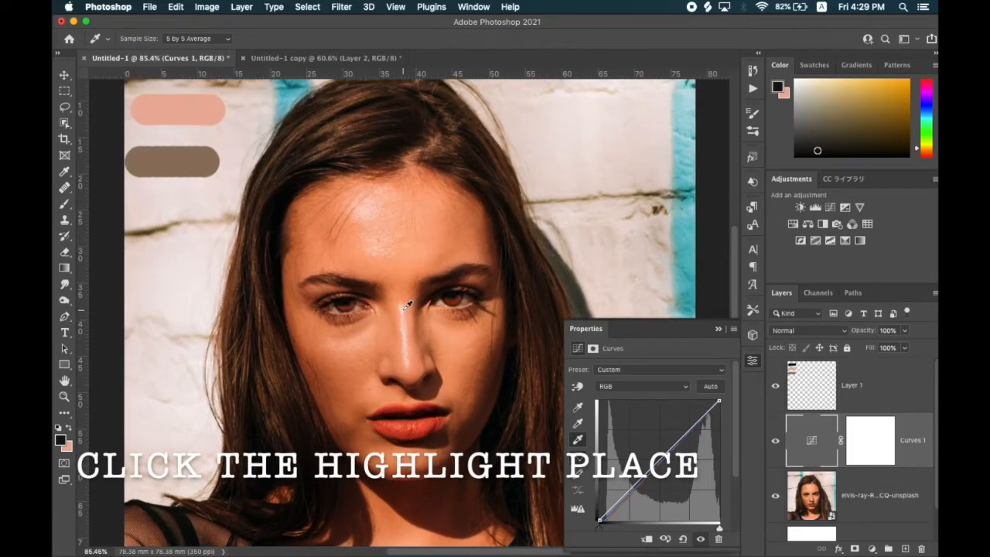
click(407, 306)
scroll(406, 306, down, 2)
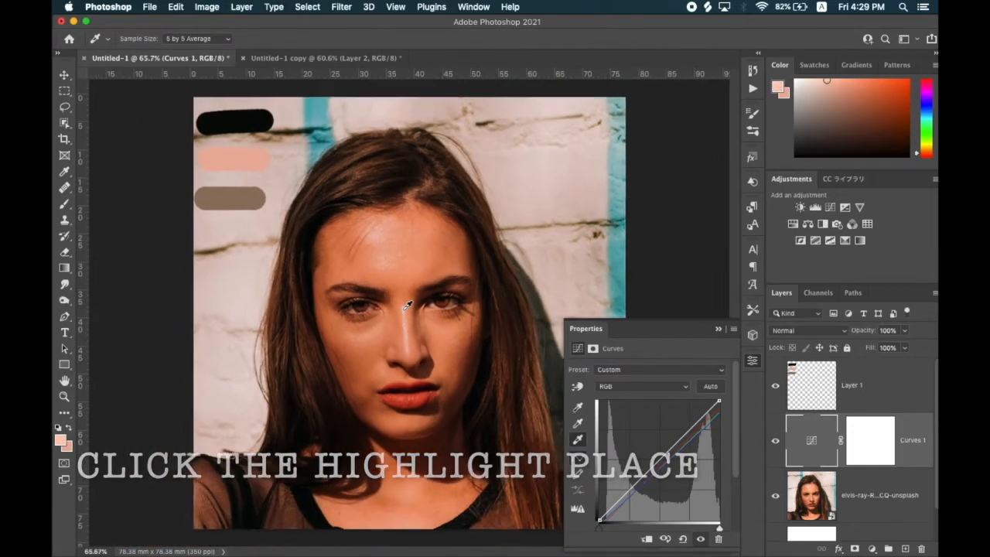
Step: Set the Curves target midtone color from the brown swatch without saving it as default, and sample the shaded cheek until the skin tone looks right
double_click(578, 424)
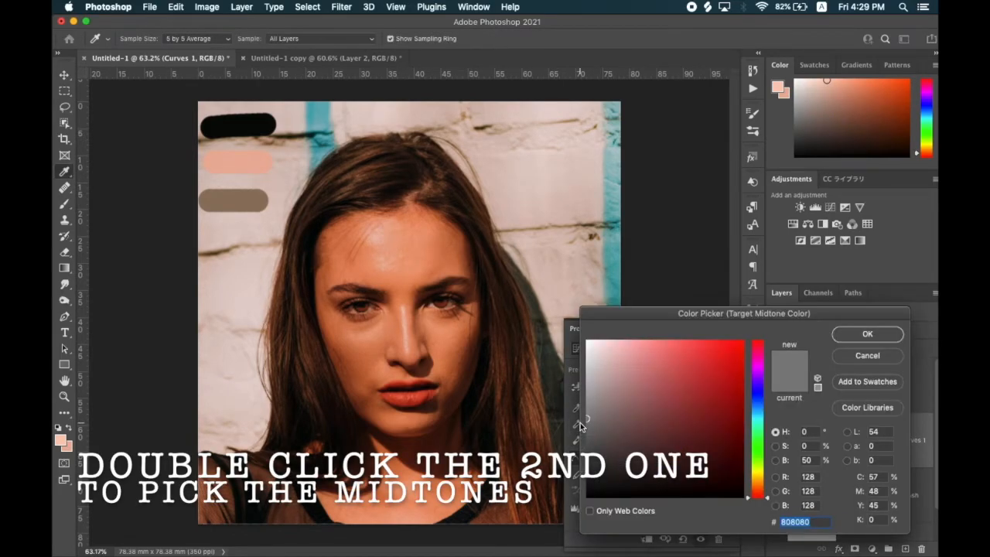
click(242, 202)
click(853, 339)
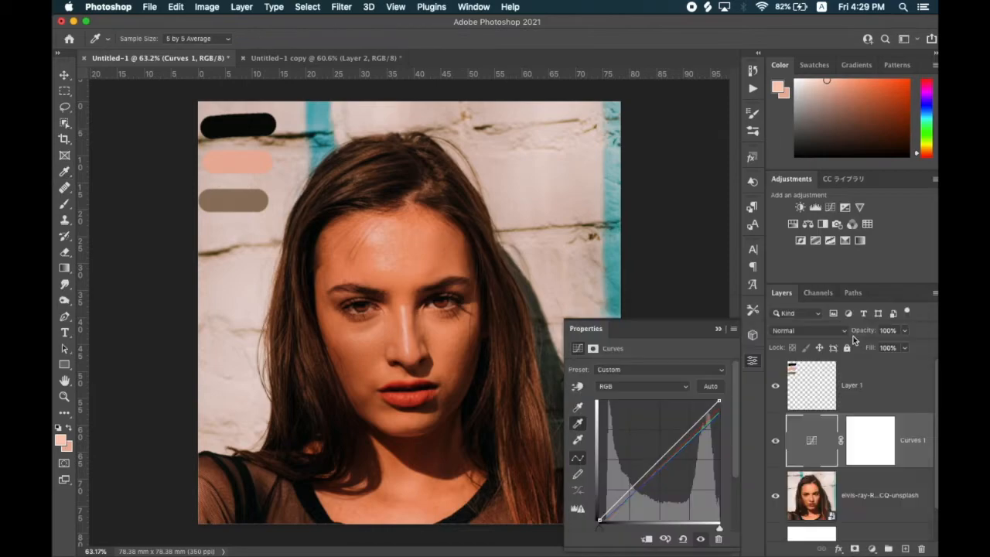
click(553, 204)
click(464, 340)
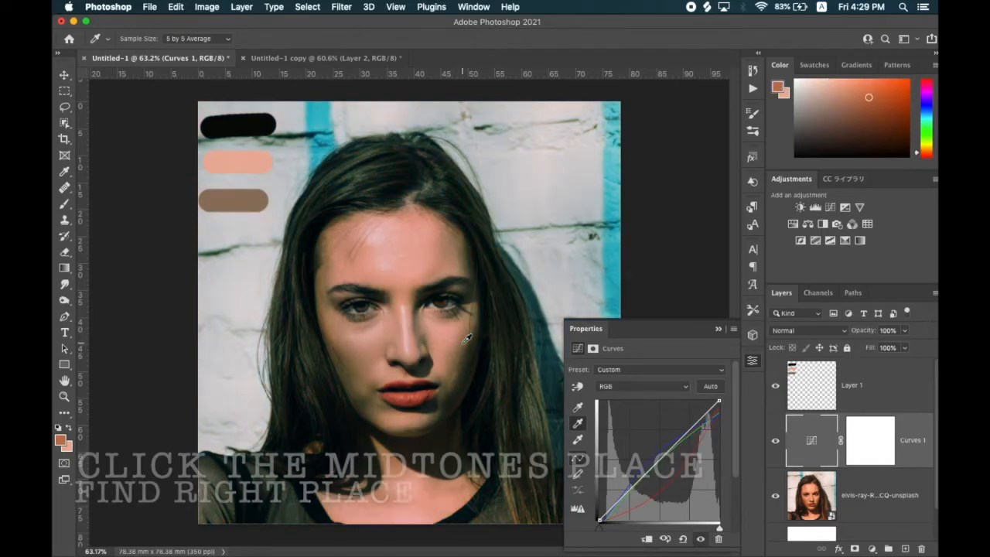
click(470, 349)
click(468, 357)
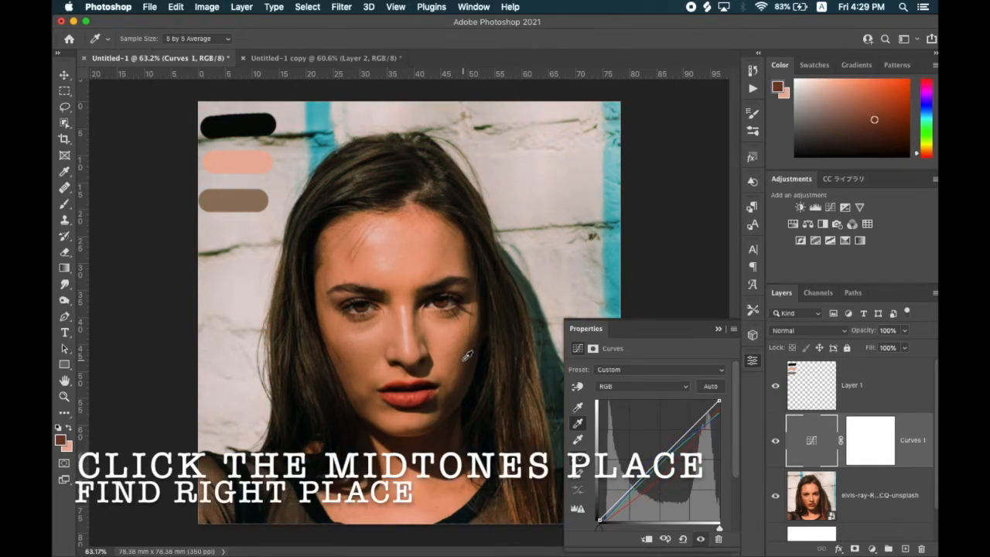
Step: Hide the swatch palette on Layer 1 and switch the Curves 1 layer off and on to compare before and after
click(717, 329)
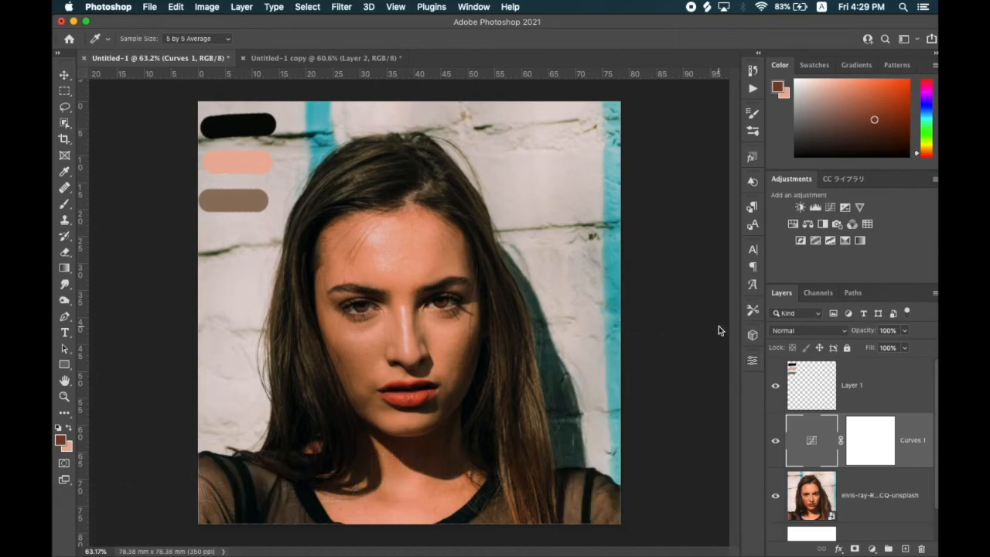
click(776, 386)
key(super+minus)
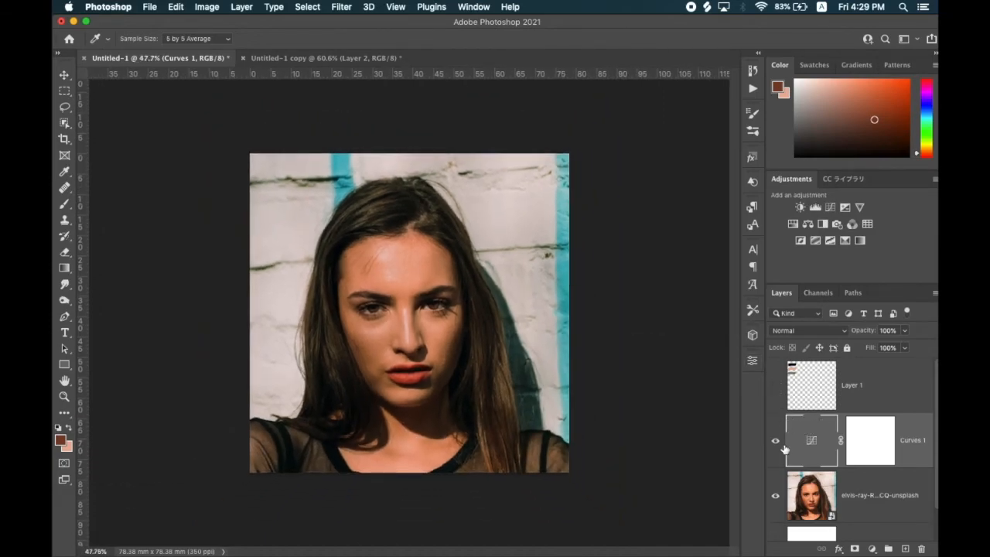
click(777, 442)
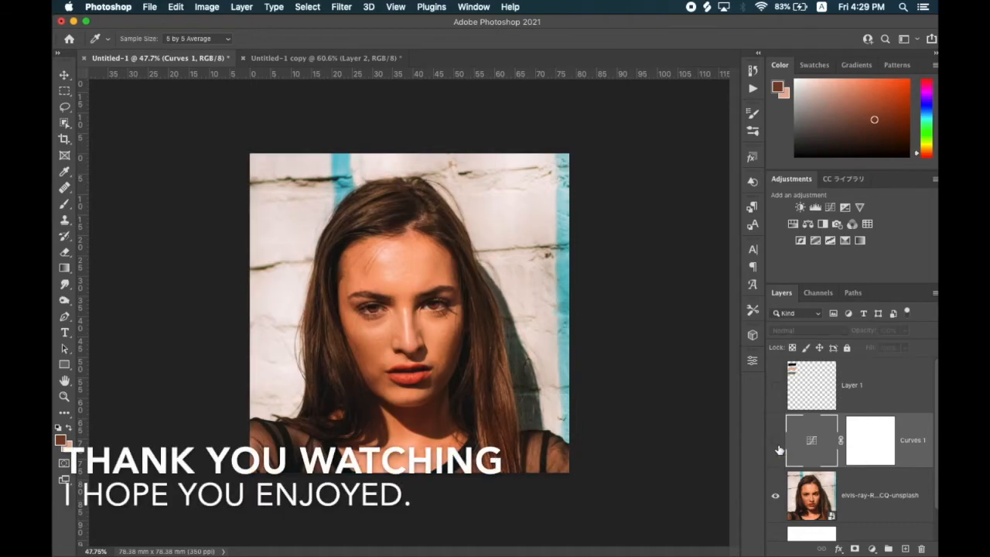
click(775, 440)
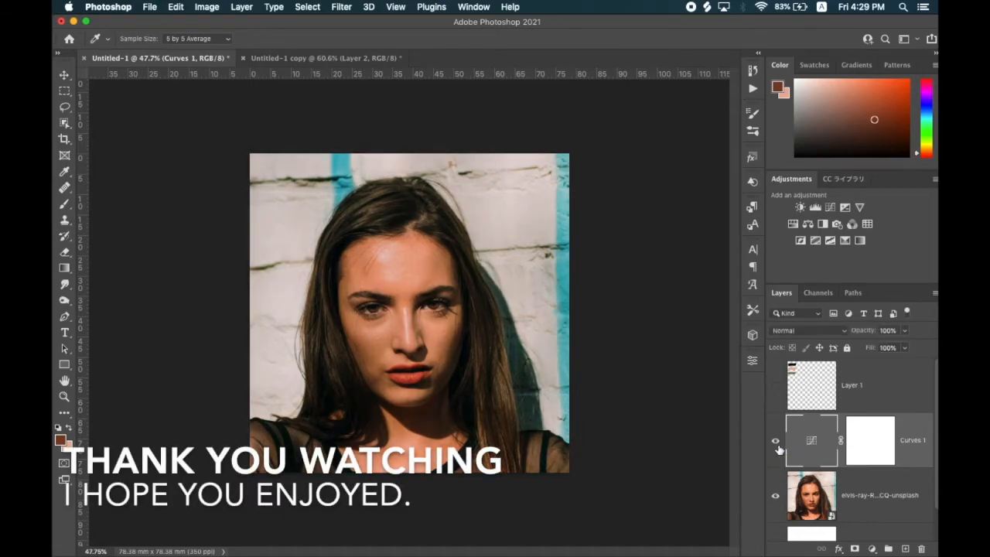
Step: Show the reference portrait on Layer 1 of Untitled-1 copy and copy it into Untitled-1 directly above the Curves 1 layer
click(395, 58)
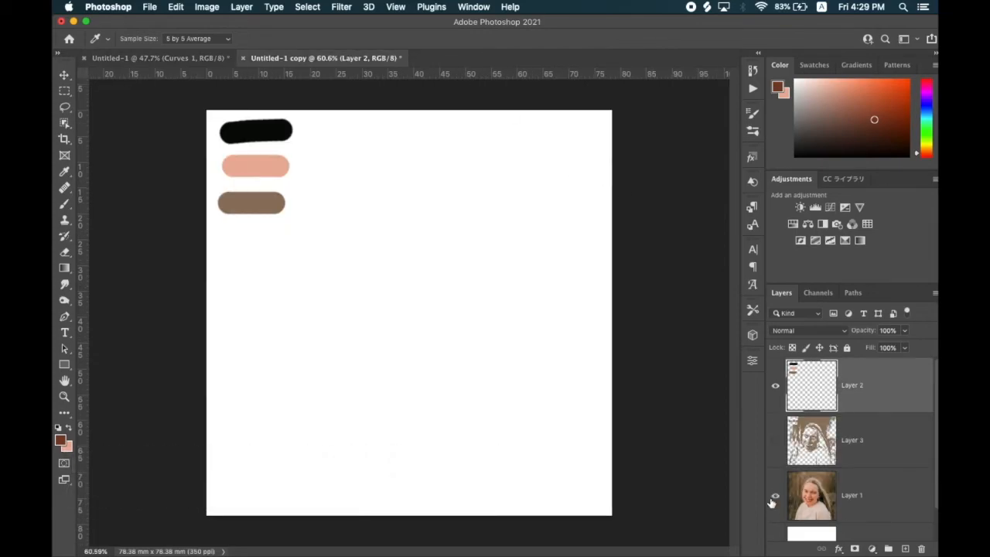
click(776, 495)
click(799, 502)
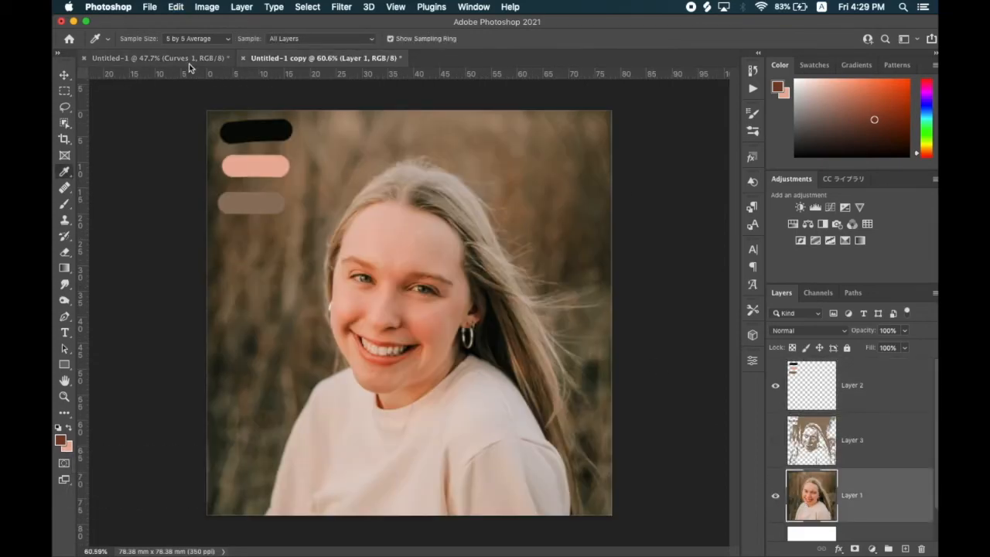
click(162, 58)
key(super+v)
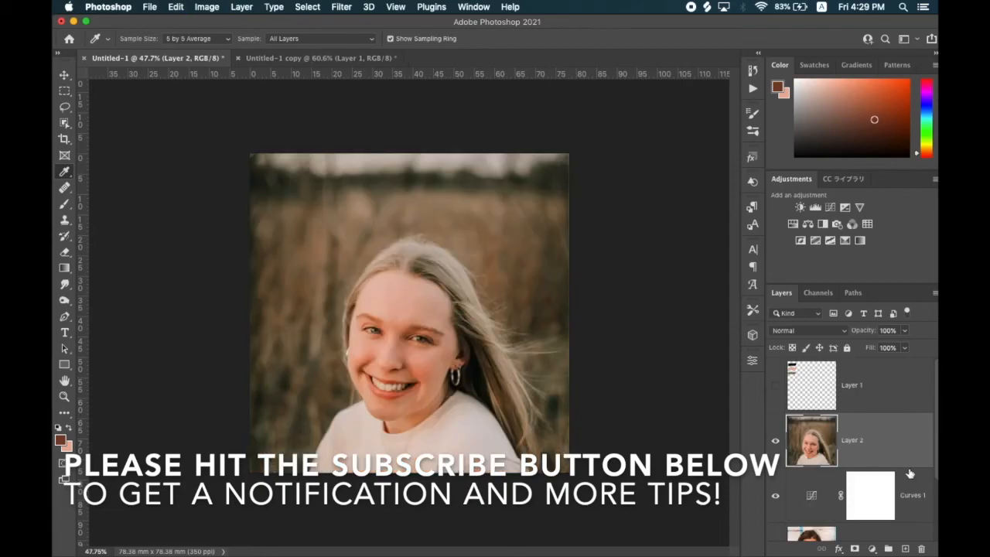